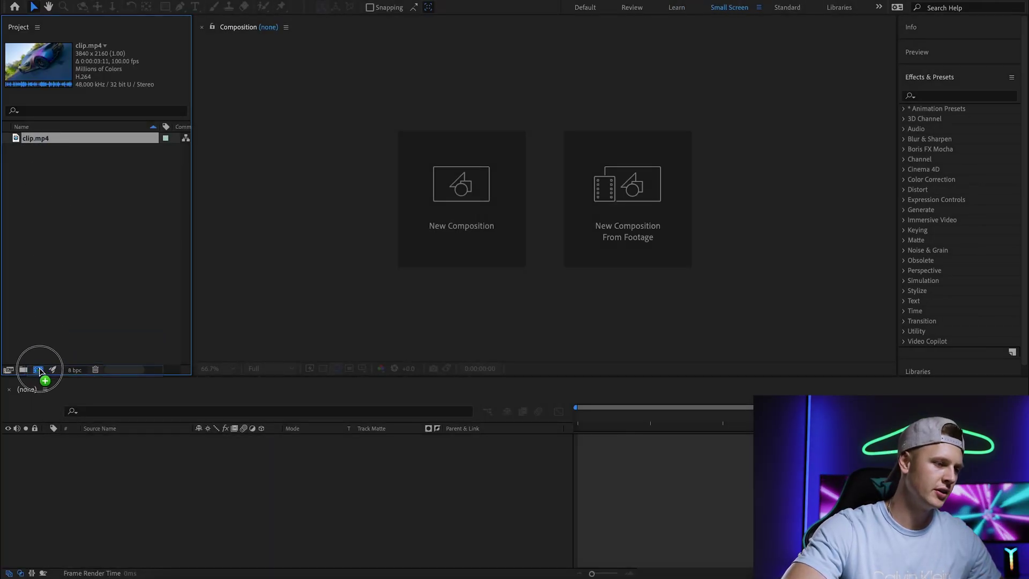
Step: Preview and scrub the clip.mp4 car footage, then return the playhead to 0:00:00:00
key("space")
left_click(584, 416)
left_click_drag(584, 416, 881, 414)
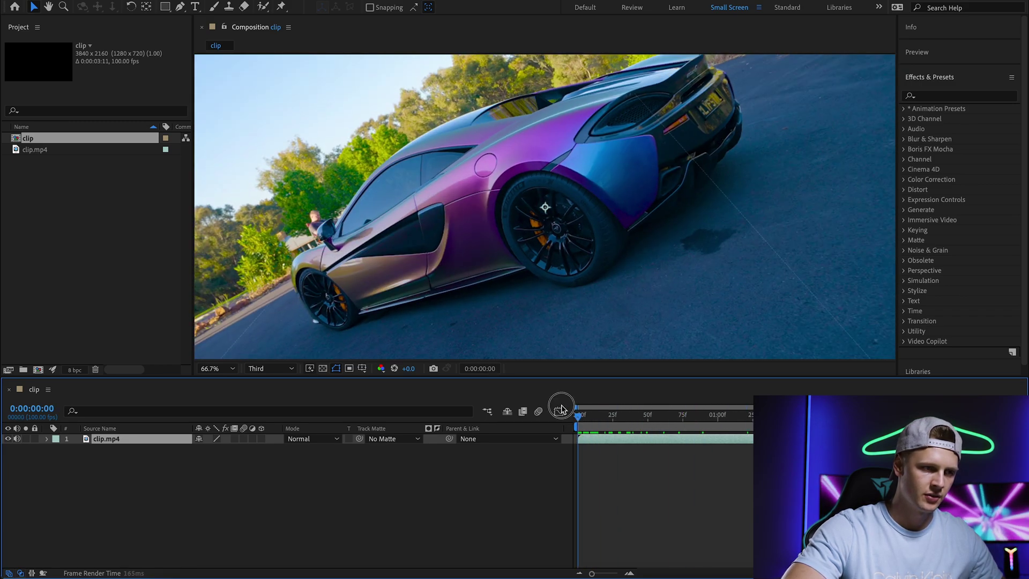
left_click_drag(626, 414, 577, 414)
left_click(471, 486)
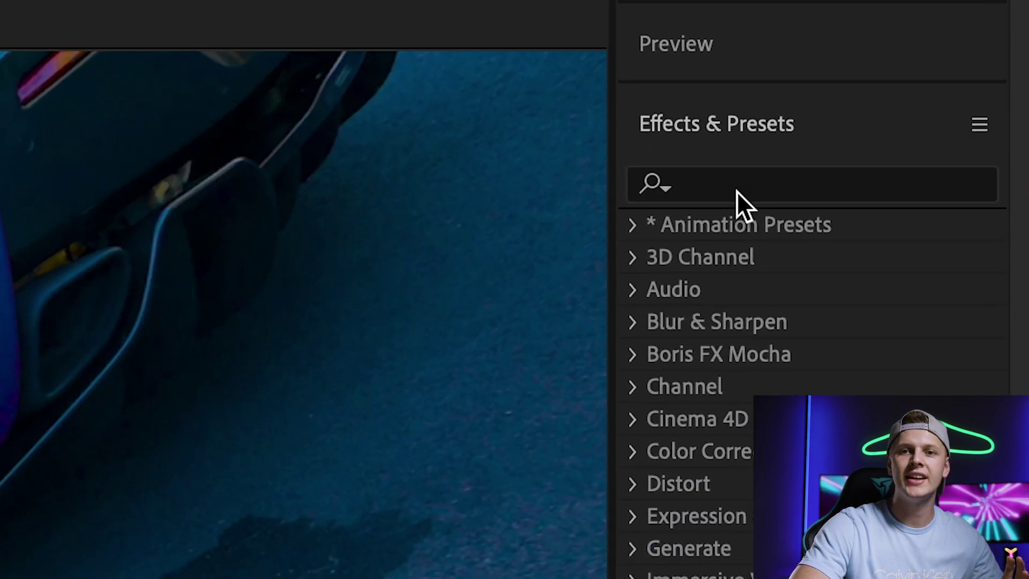
Step: Search '3d cam' in Effects & Presets and apply 3D Camera Tracker to the clip.mp4 footage
left_click(937, 96)
type("3d camera")
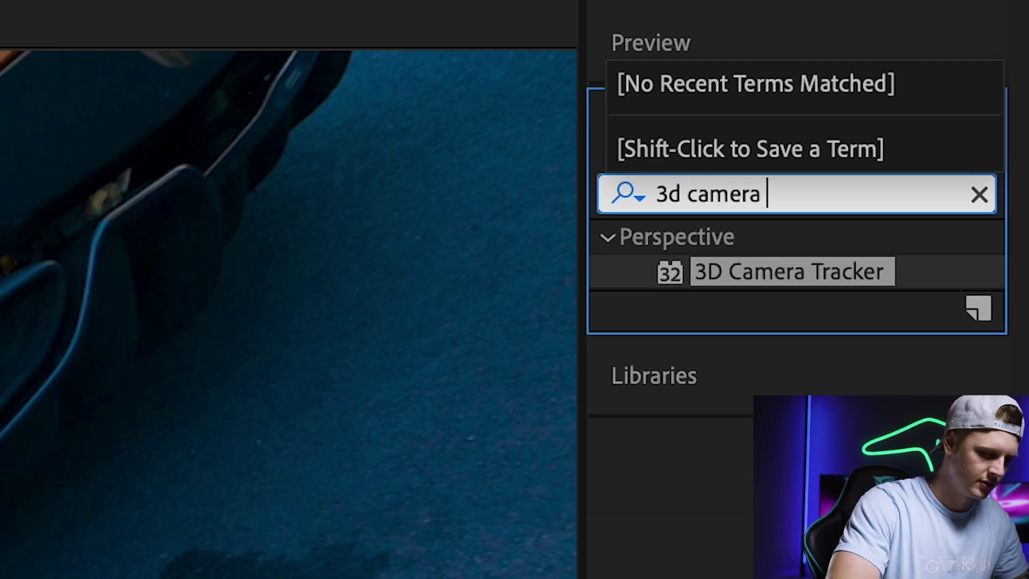
left_click_drag(815, 275, 143, 446)
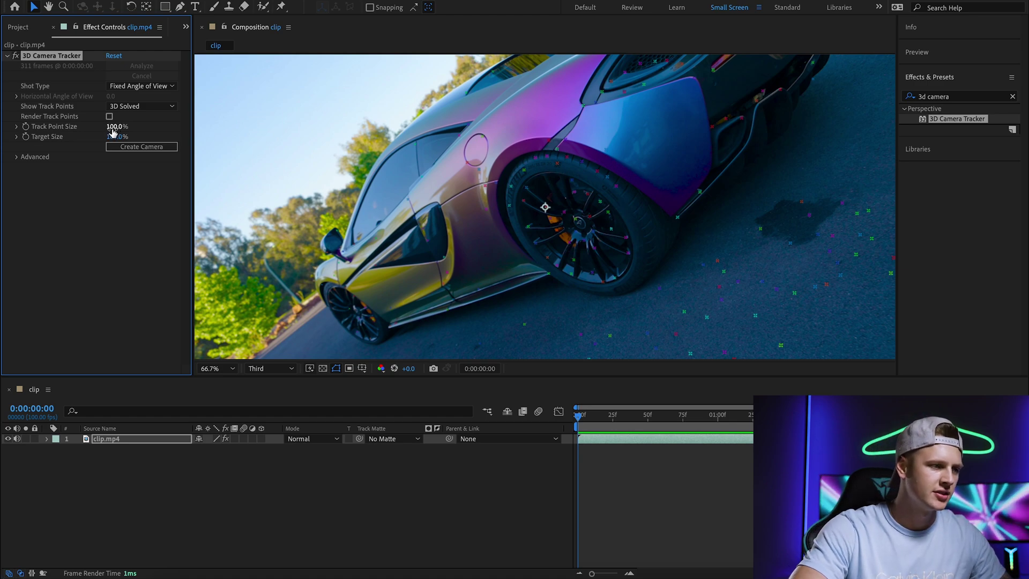
Step: Raise Track Point Size to about 235% so the solved points show larger
left_click_drag(110, 127, 194, 127)
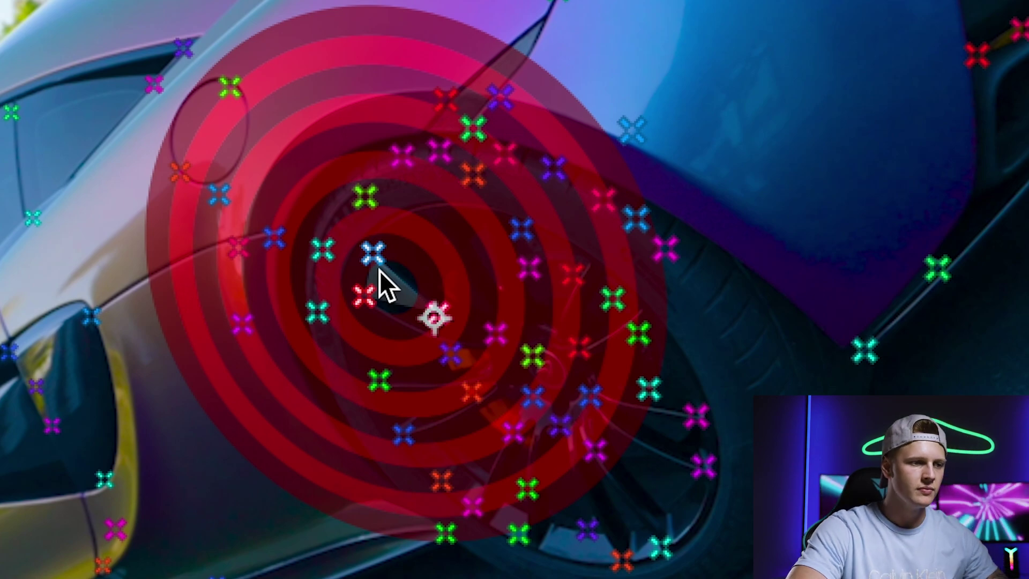
Step: Create Text and Camera at the rear-wheel track target, then scrub to preview the tracked text
right_click(382, 269)
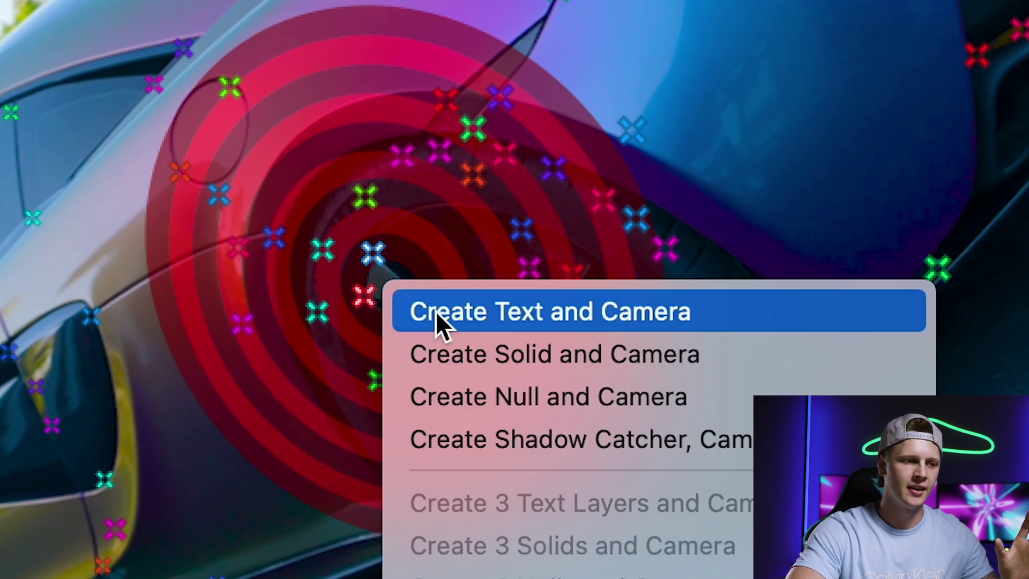
left_click(450, 312)
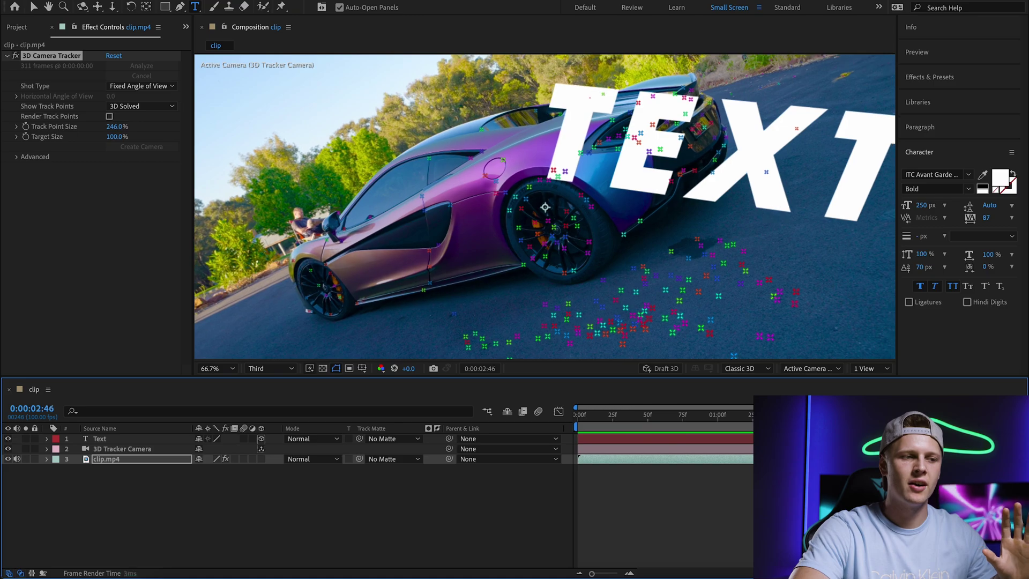
left_click_drag(579, 427, 935, 429)
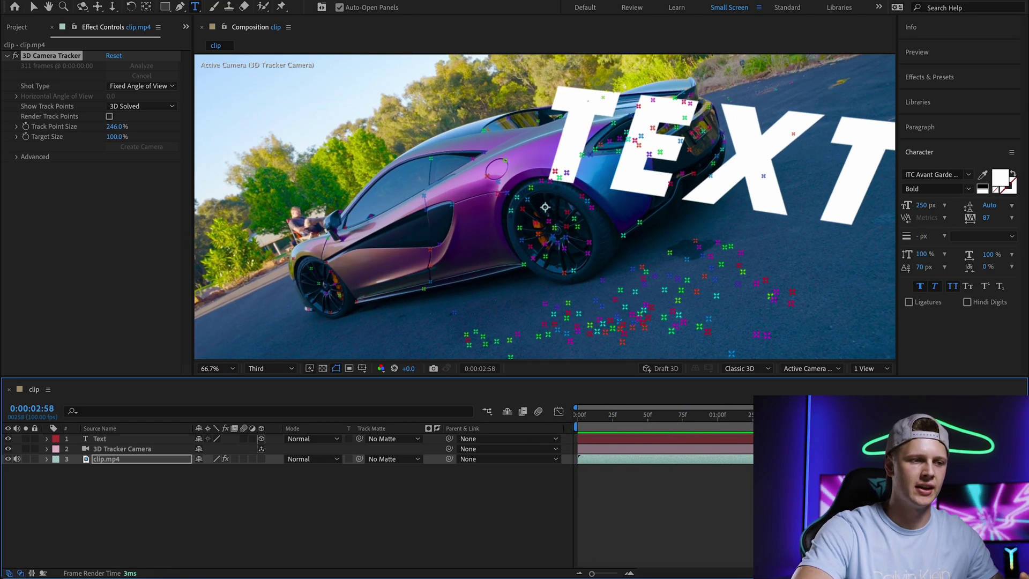
Step: Scale the Text layer down to 487%
left_click(100, 439)
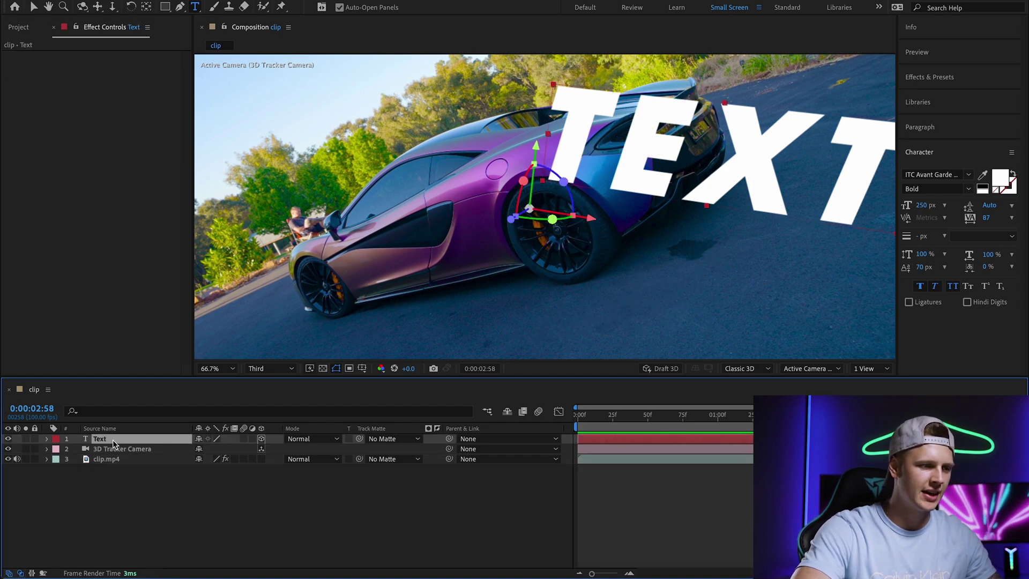
key("s")
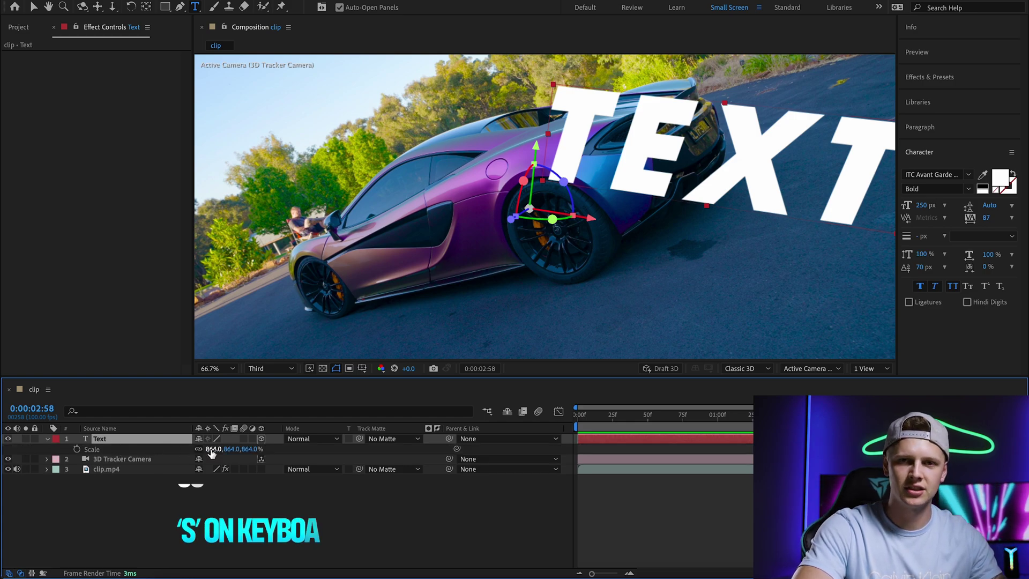
left_click_drag(210, 449, 6, 467)
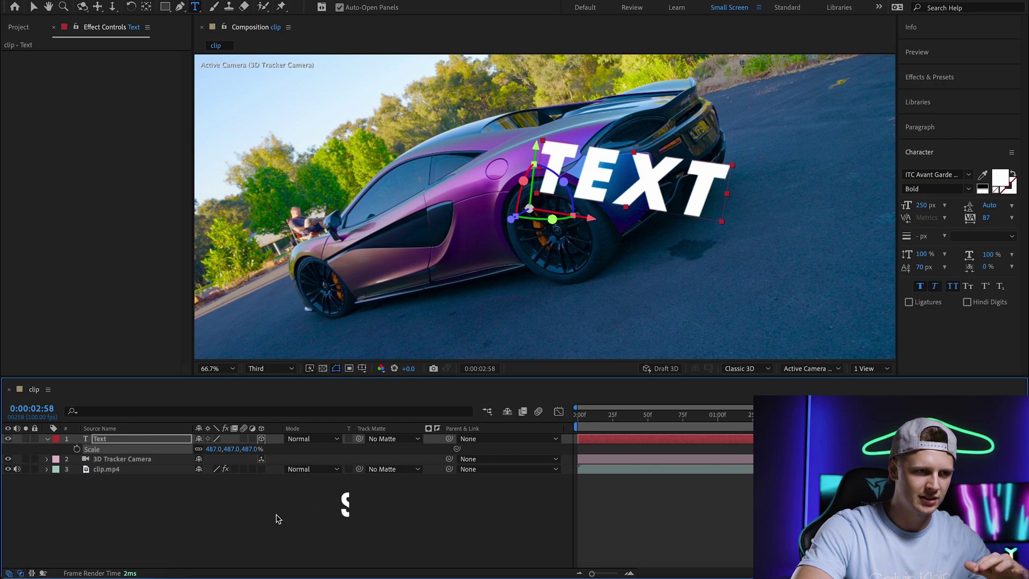
Step: Replace the word TEXT with NEXOTIC, keeping the current font in Bold weight
double_click(652, 184)
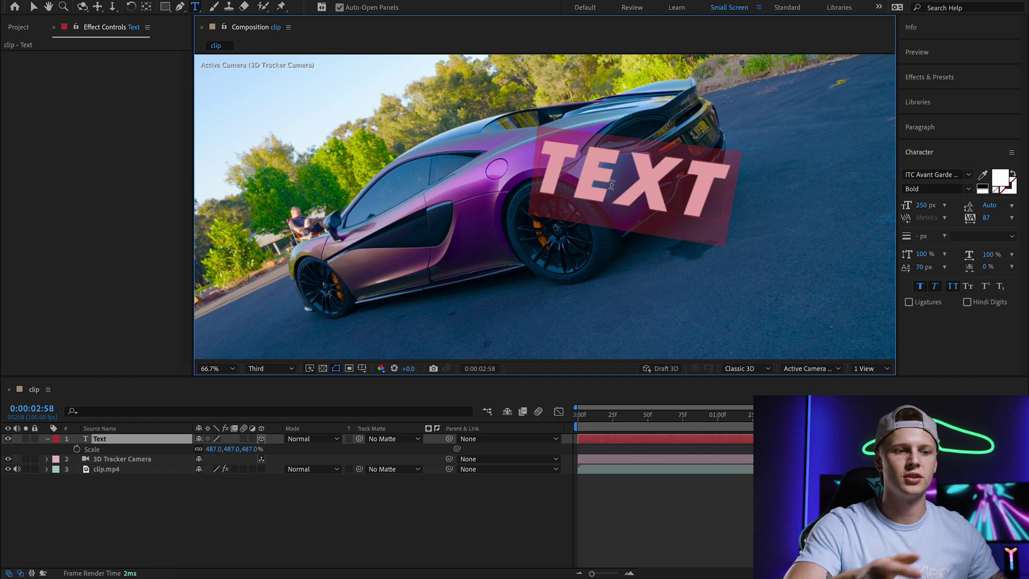
type("NEXOTIC")
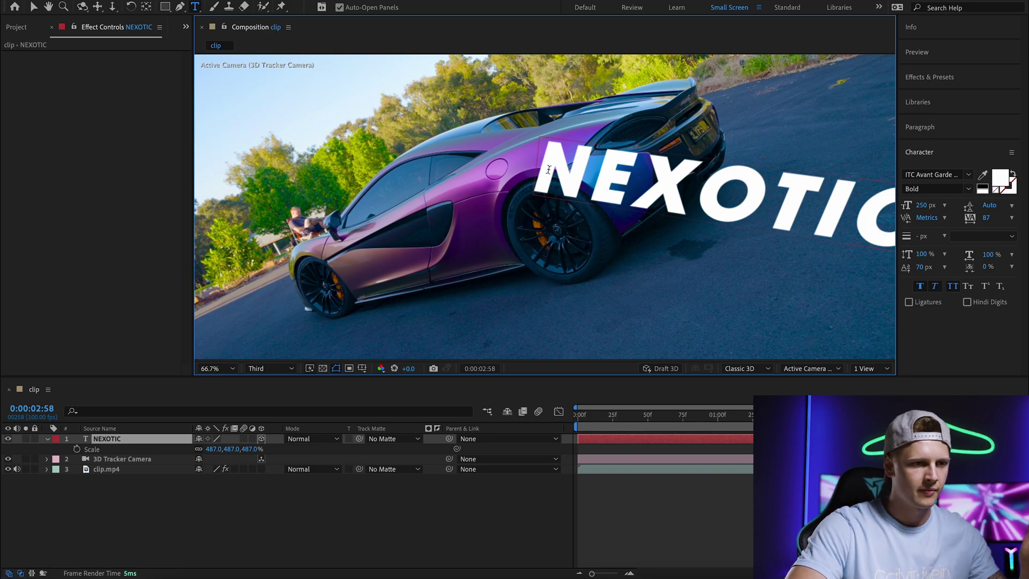
left_click_drag(548, 170, 892, 242)
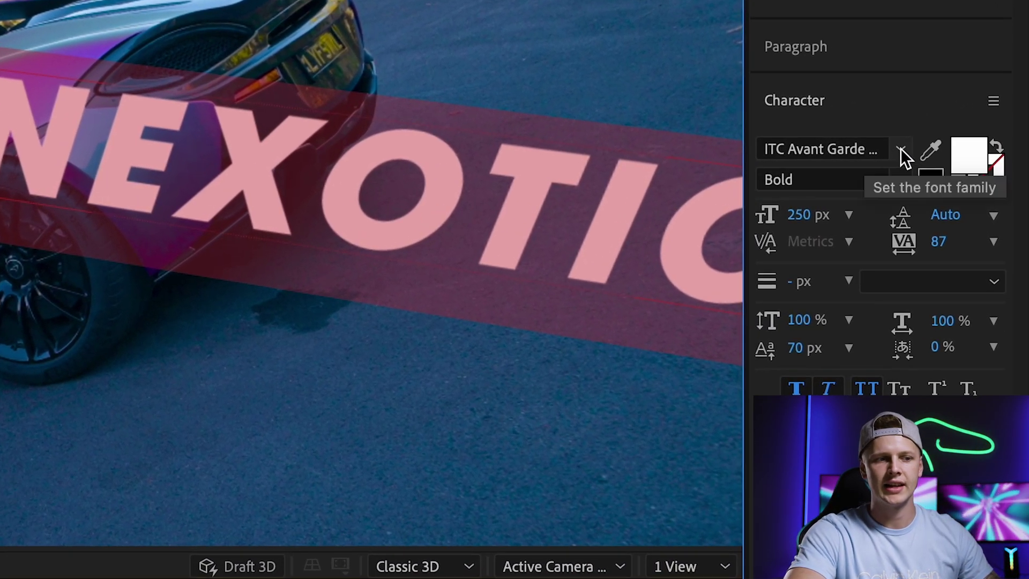
left_click(900, 149)
left_click(902, 144)
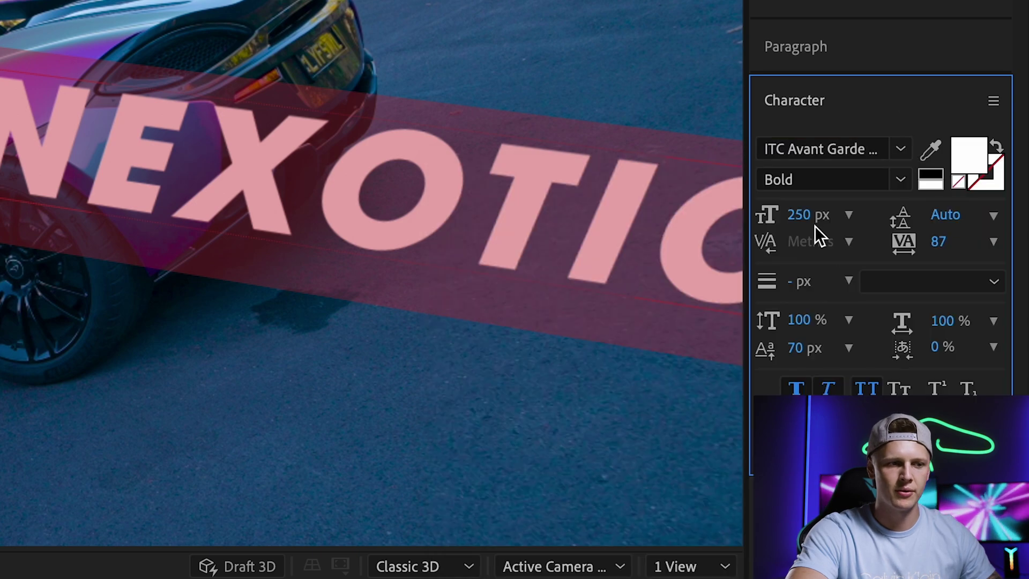
left_click(895, 179)
left_click(883, 116)
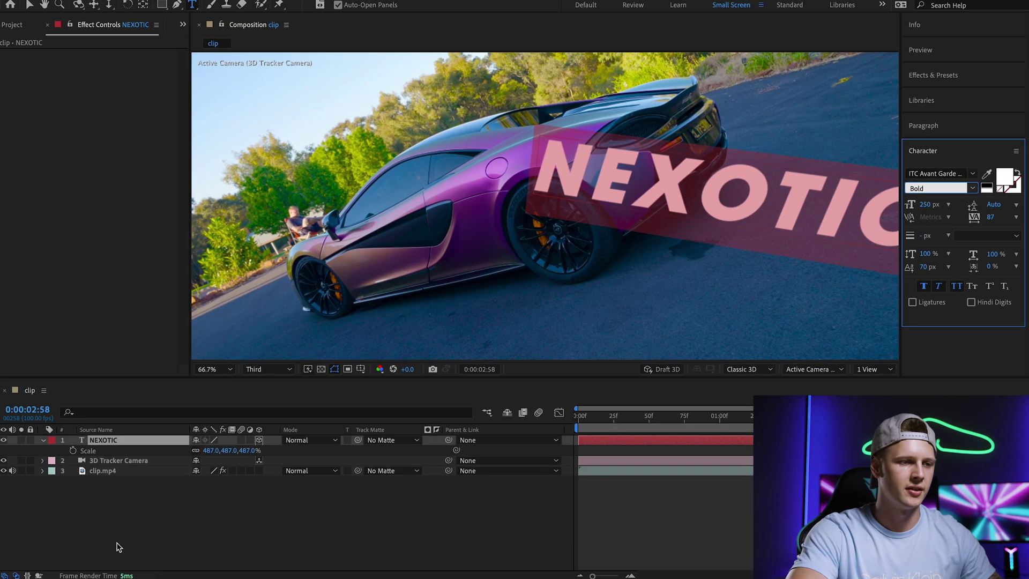
key("Escape")
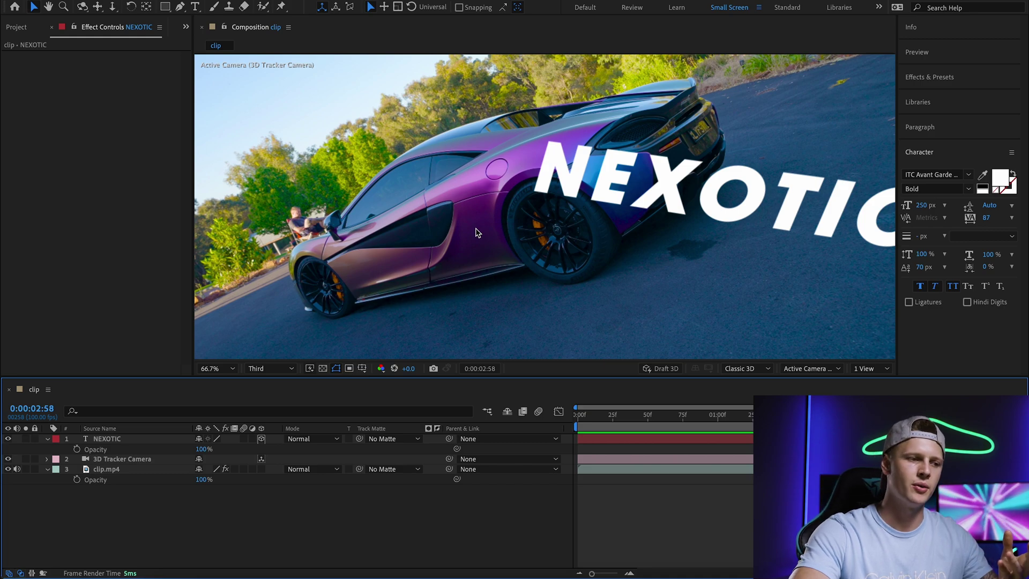
Step: Switch to the Selection Tool and select the NEXOTIC text layer
left_click(33, 7)
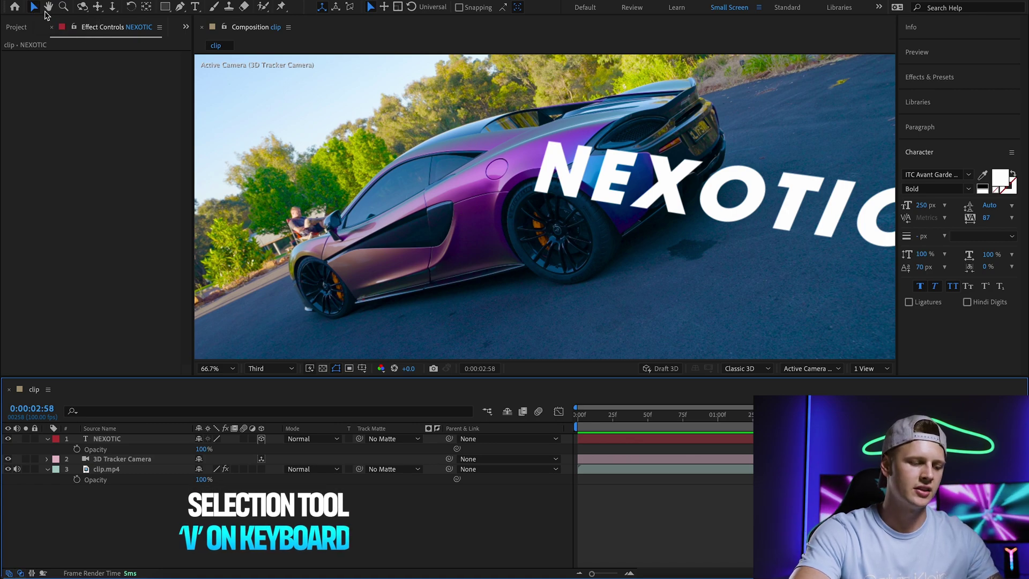
left_click(126, 440)
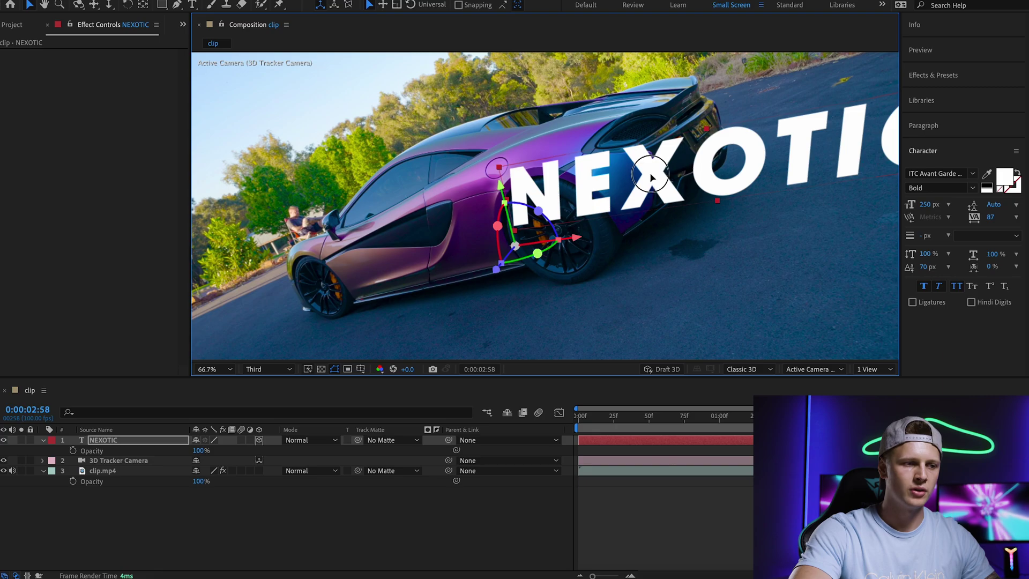
Step: Move NEXOTIC lower-left, tilt it on Z to follow the car's body, and preview tracking
left_click_drag(650, 177, 506, 216)
left_click_drag(726, 427, 962, 421)
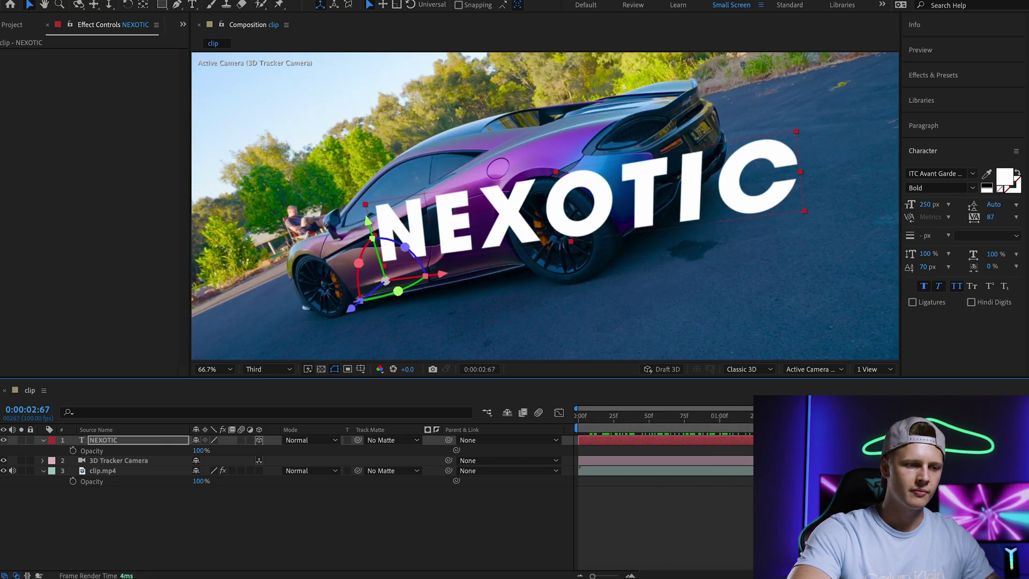
left_click_drag(410, 245, 406, 241)
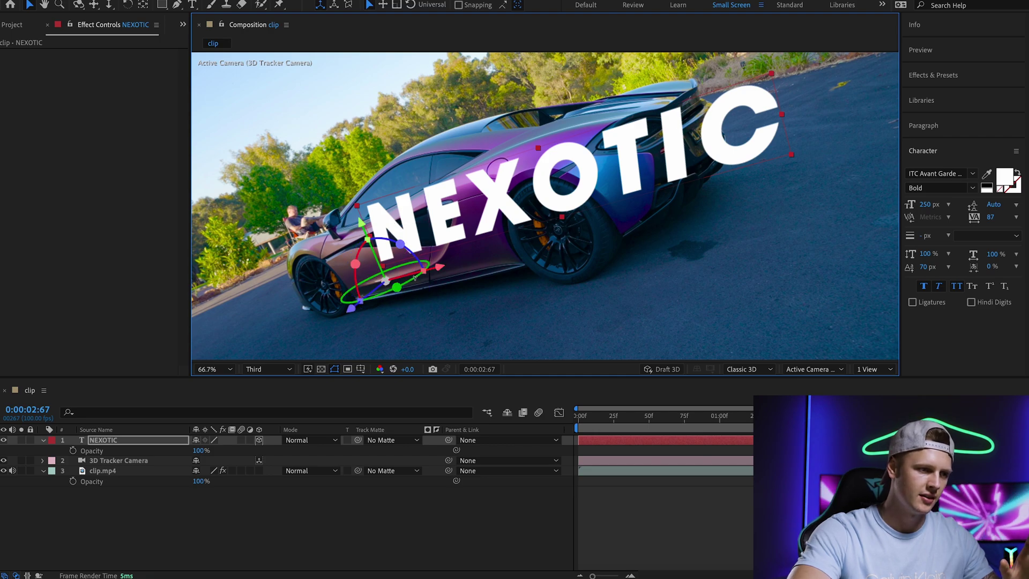
left_click_drag(413, 279, 373, 259)
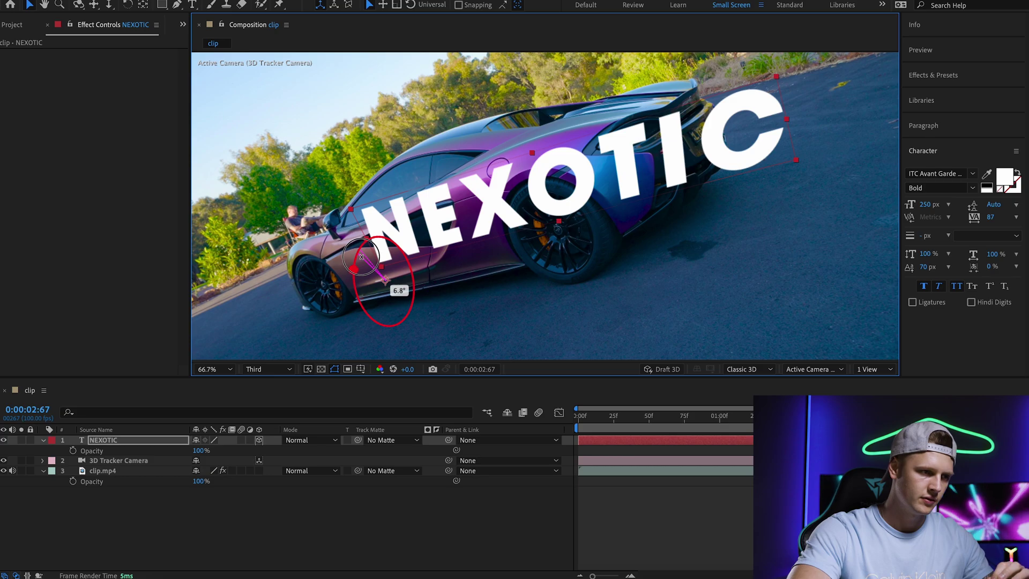
left_click_drag(579, 416, 598, 434)
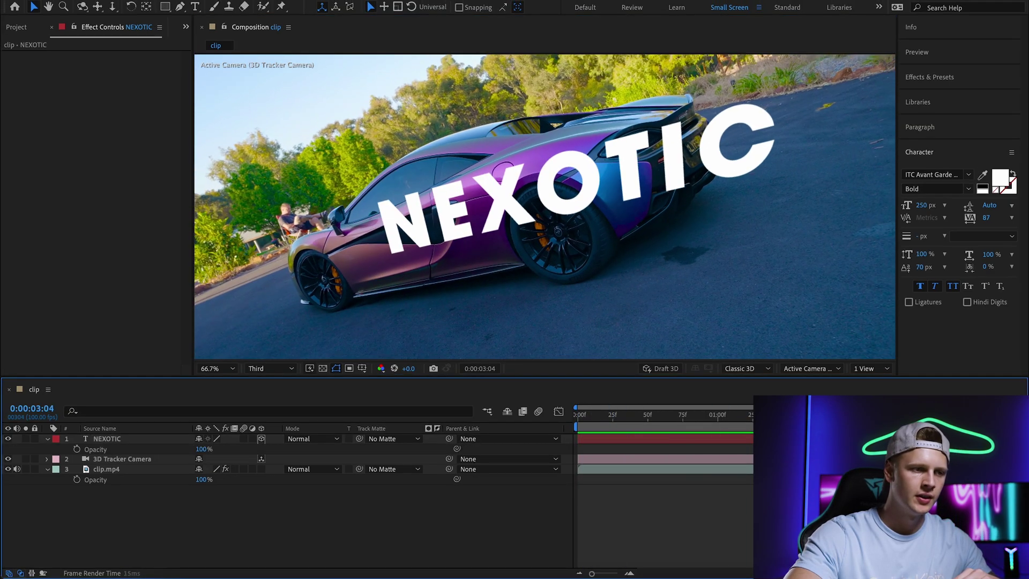
key("space")
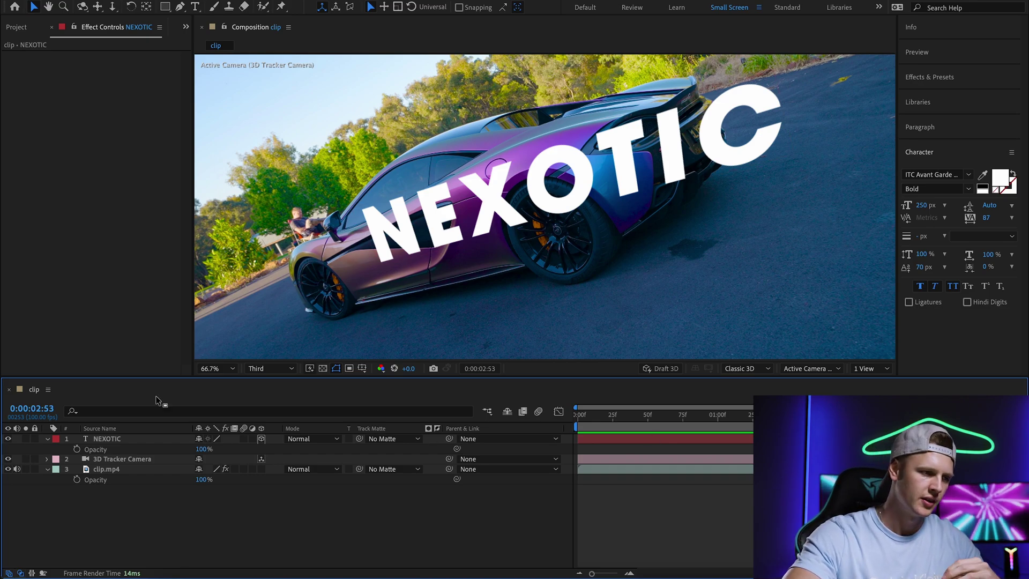
Step: Duplicate the NEXOTIC layer and nudge the lower original slightly offset from the copy
left_click(121, 441)
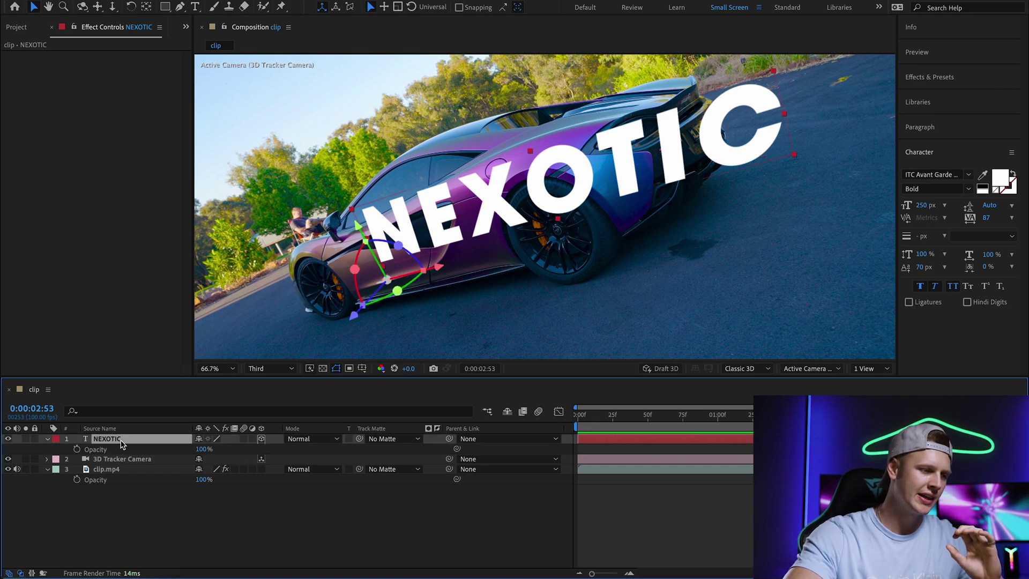
key("super+d")
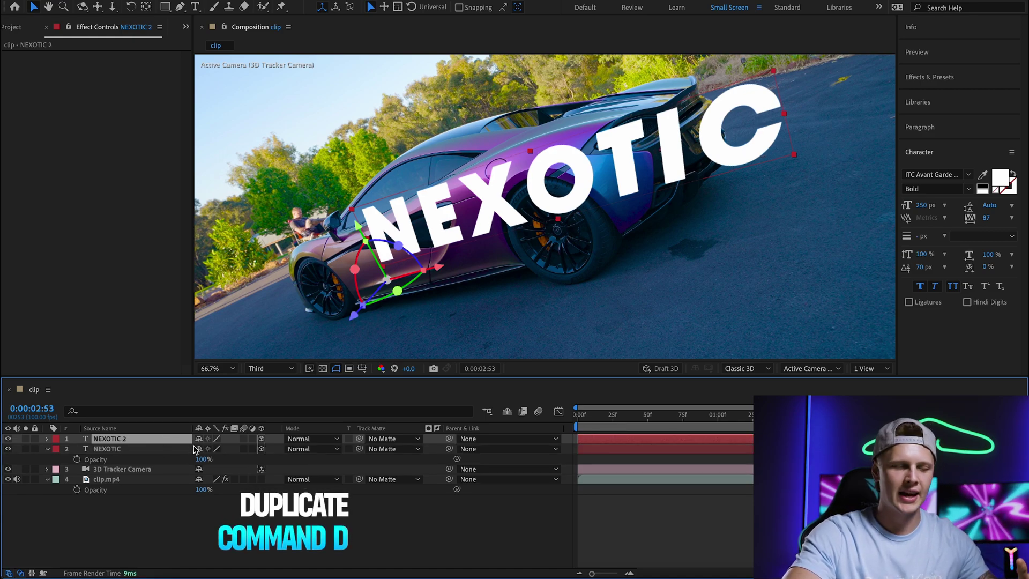
left_click(134, 449)
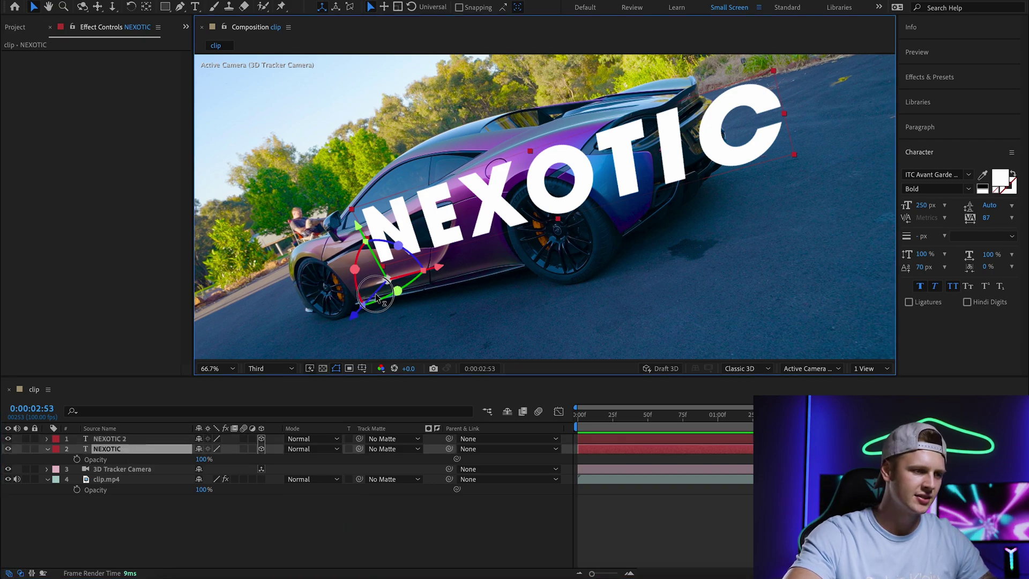
mouse_move(379, 298)
left_mouse_down()
mouse_move(384, 265)
mouse_move(405, 245)
mouse_move(418, 280)
mouse_move(387, 287)
left_mouse_up()
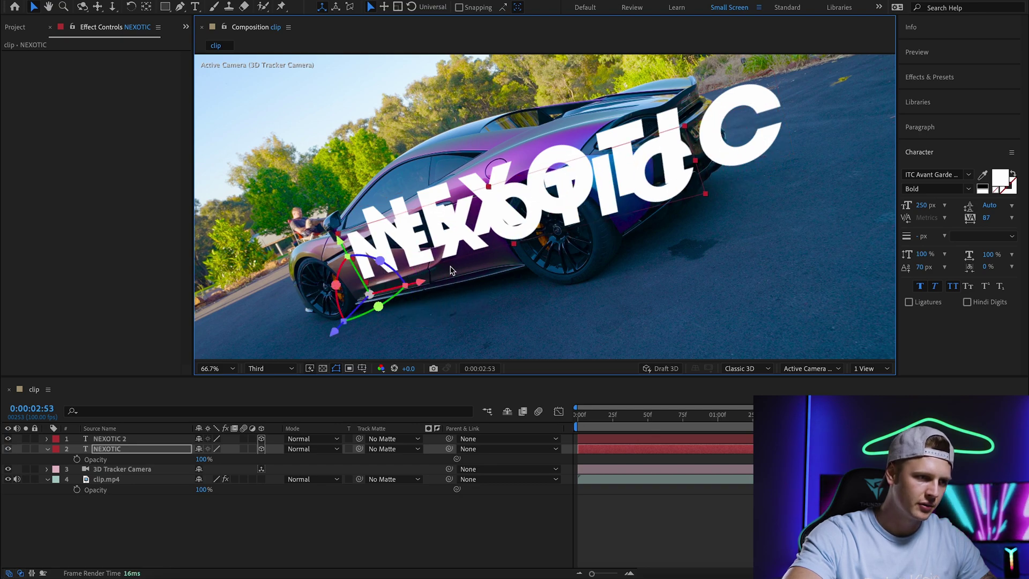
Step: Set the lower NEXOTIC layer's fill colour to dark grey 313131
key("ctrl+t")
left_click(110, 449)
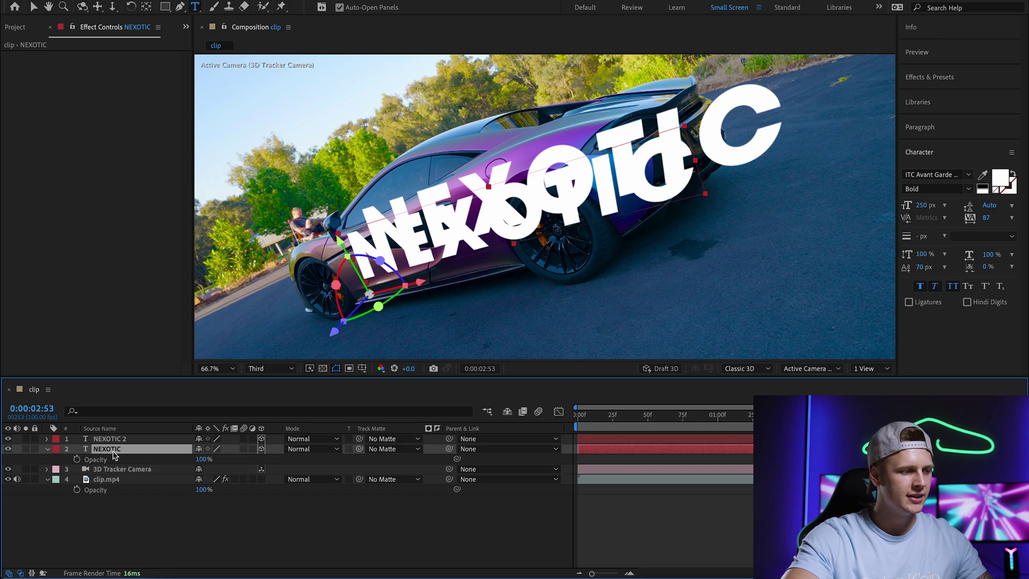
left_click(1002, 181)
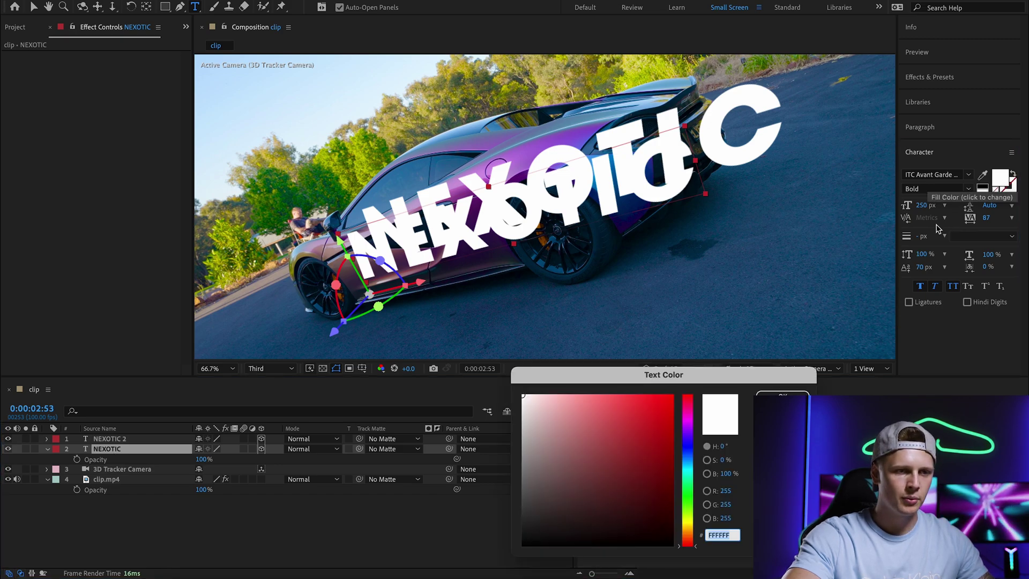
left_click_drag(598, 476, 522, 513)
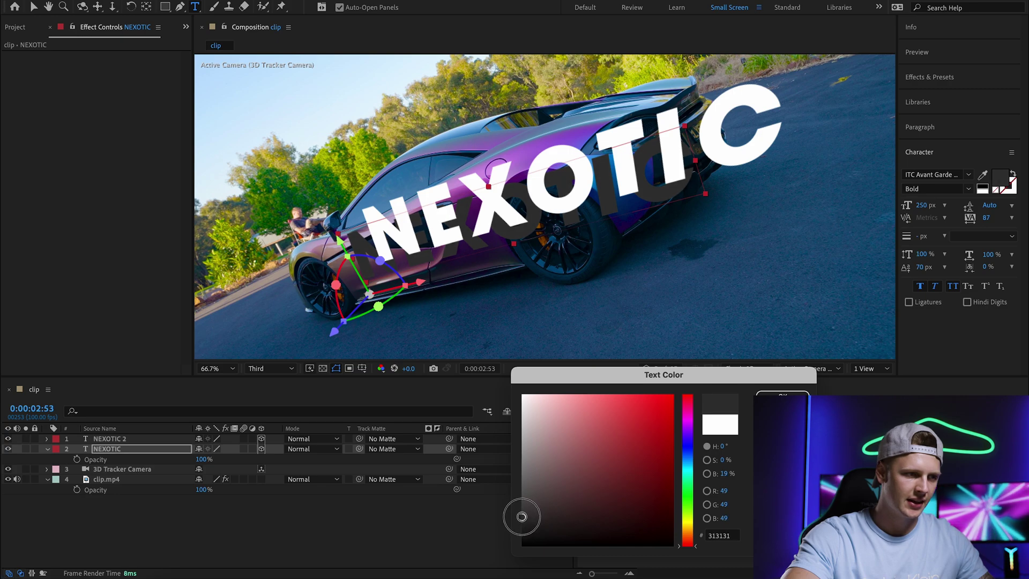
key("Return")
left_click(256, 525)
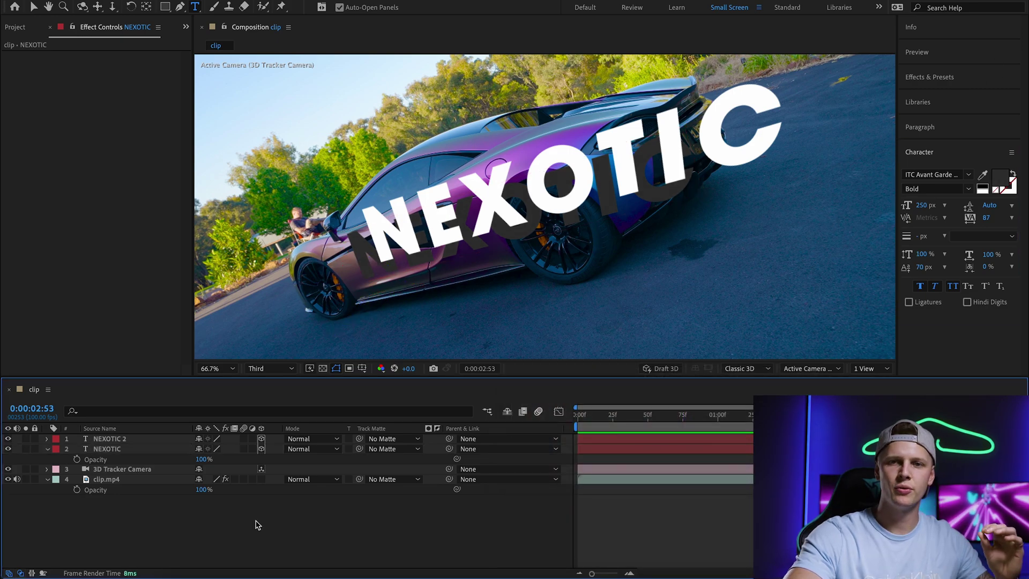
Step: Search 'gau' and apply Gaussian Blur to the dark NEXOTIC layer
left_click(937, 75)
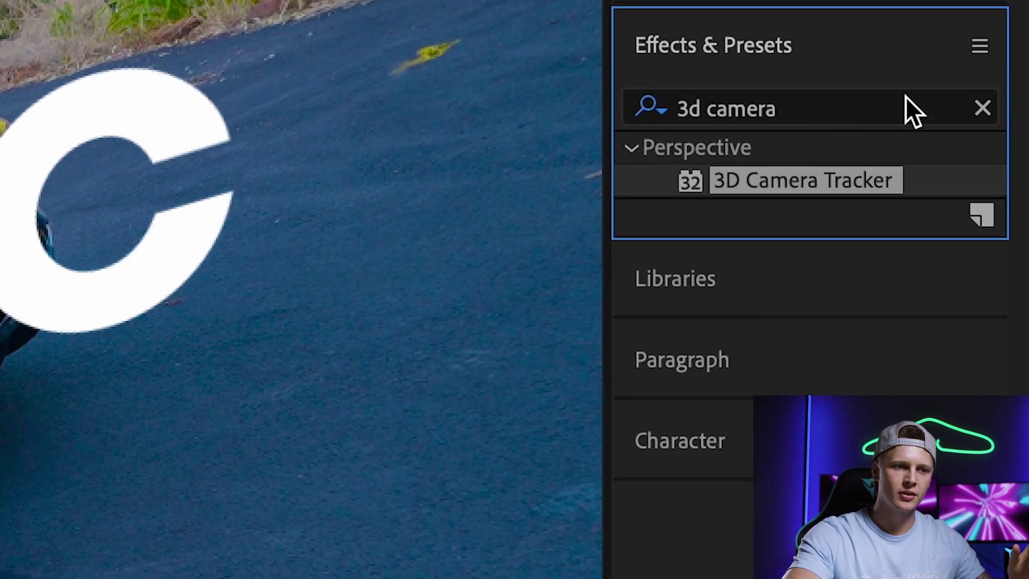
left_click(1014, 96)
left_click(843, 110)
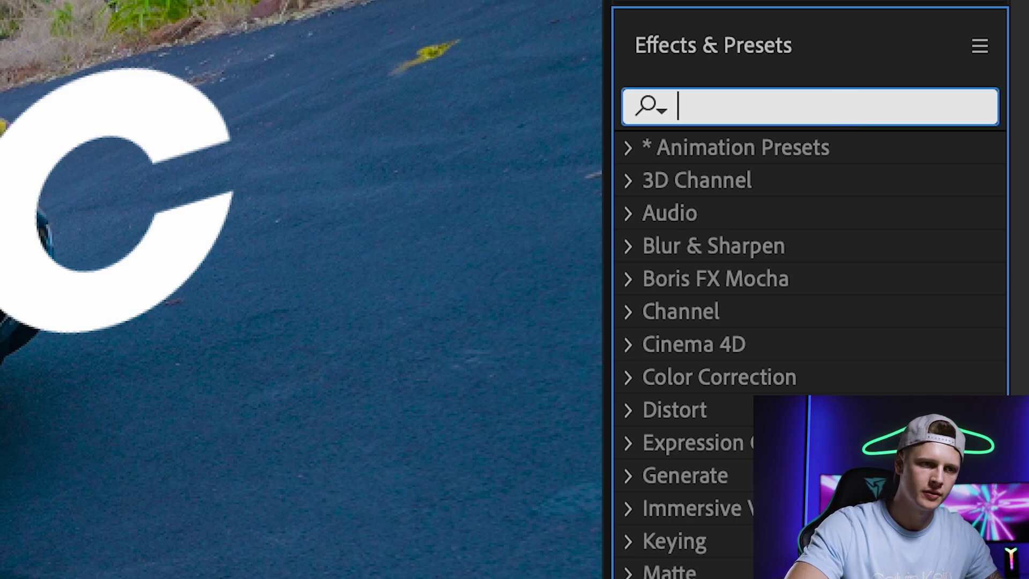
type("gau")
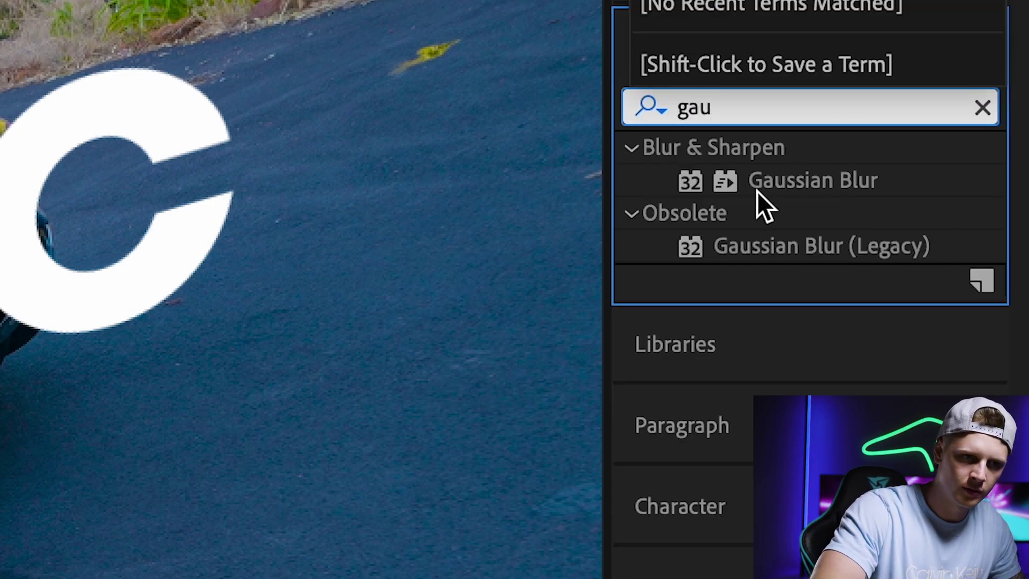
left_click_drag(763, 181, 126, 455)
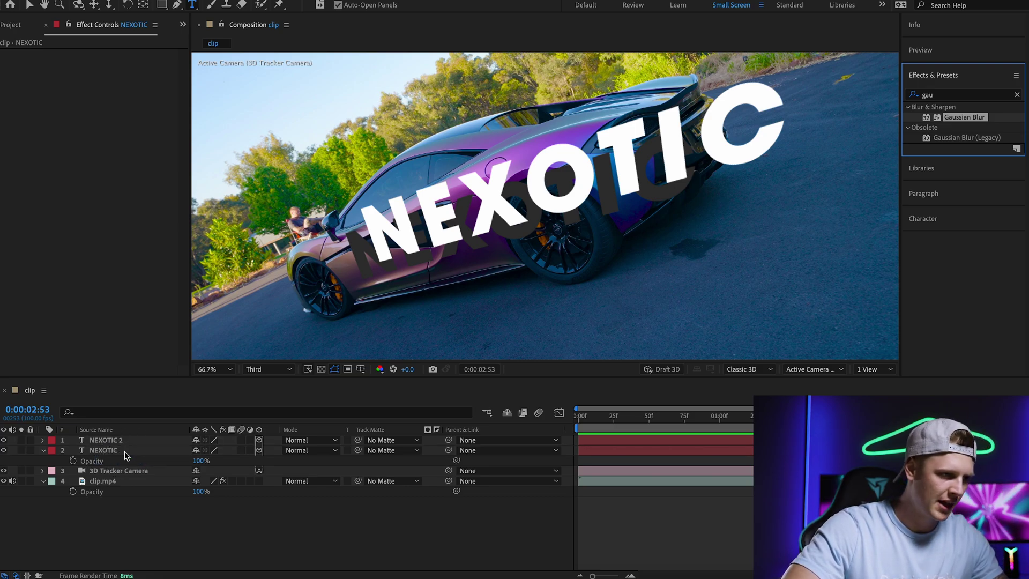
Step: Set the Gaussian Blur blurriness to 18.6 and the shadow layer's opacity to 25%
key("v")
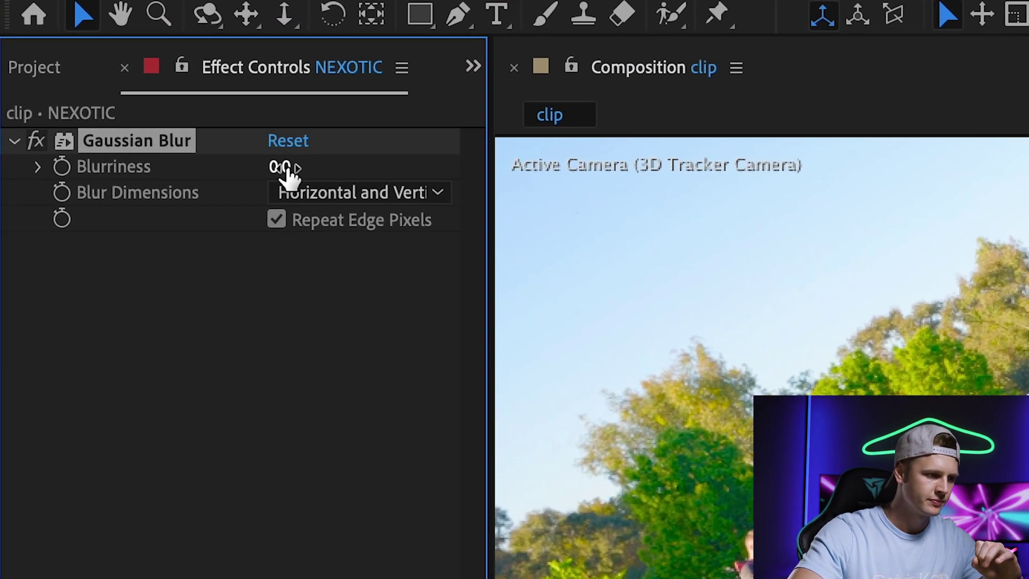
left_click_drag(107, 64, 155, 64)
left_click_drag(408, 168, 573, 170)
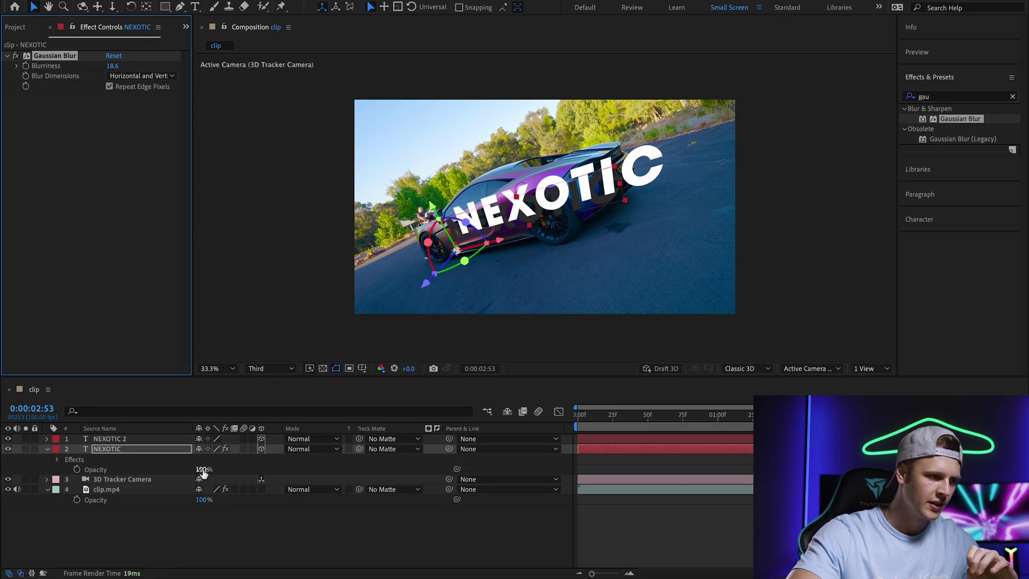
left_click_drag(202, 471, 163, 470)
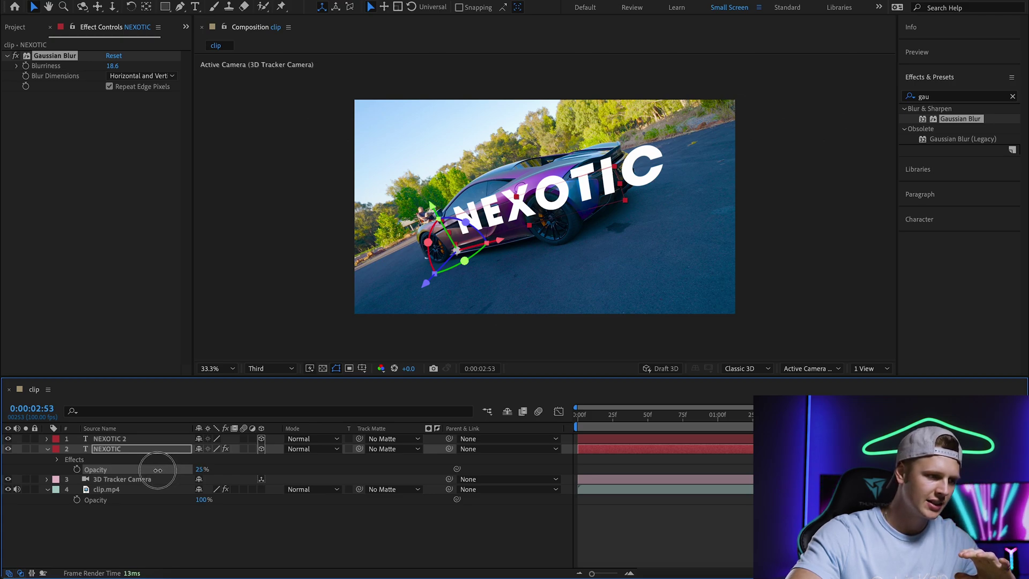
left_click_drag(158, 470, 158, 470)
Step: Deselect the layer and play back the composition to review the soft shadow
left_click(285, 307)
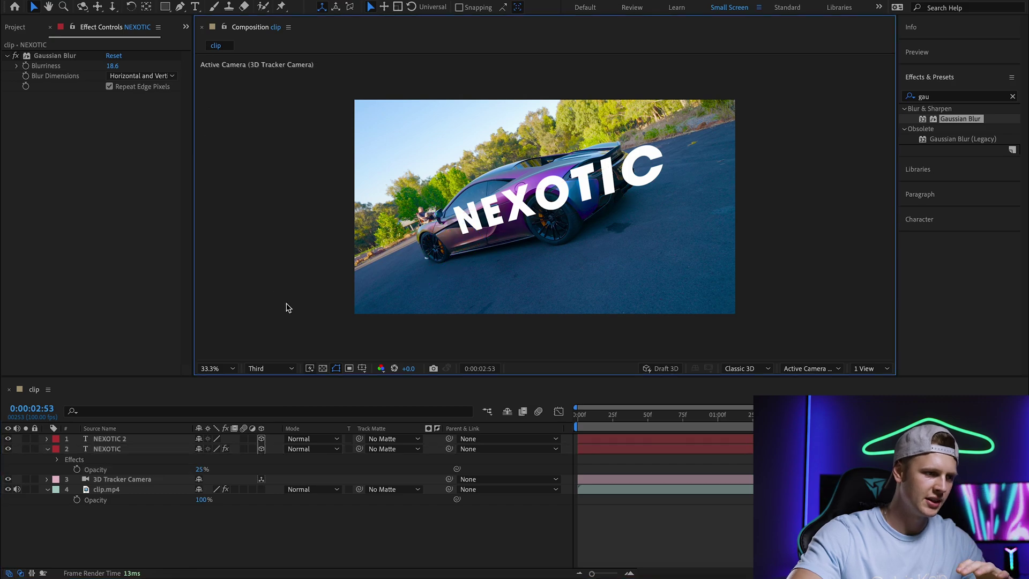
left_click(271, 532)
left_click(654, 417)
key("space")
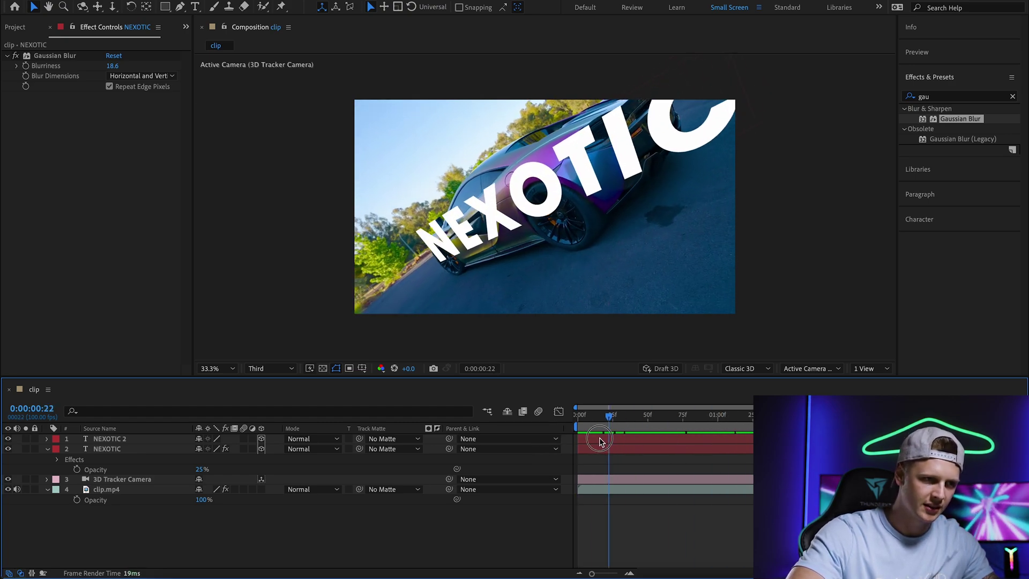
Step: Stop the preview and bring the playhead back to 0:00:00:00
left_click(578, 416)
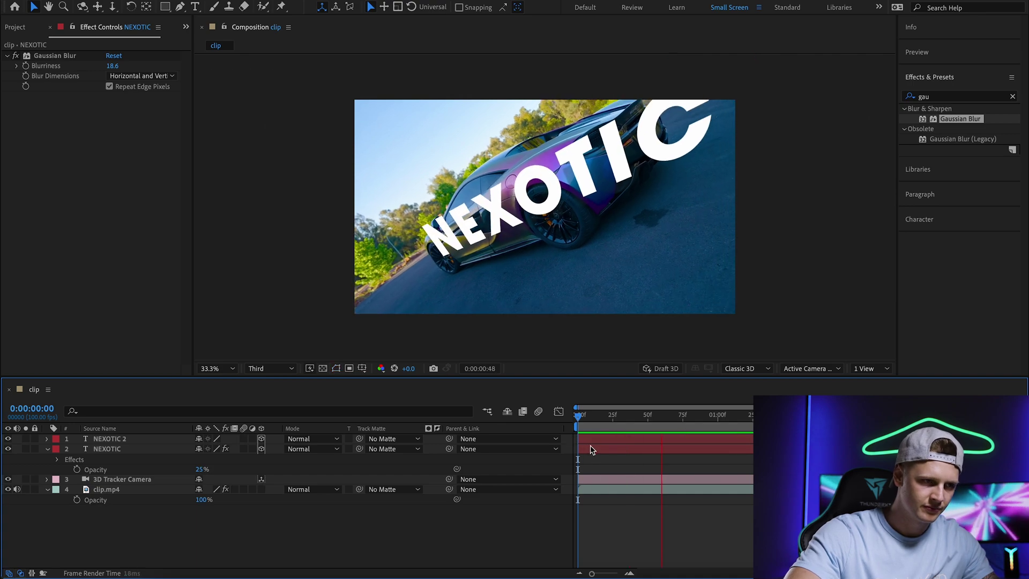